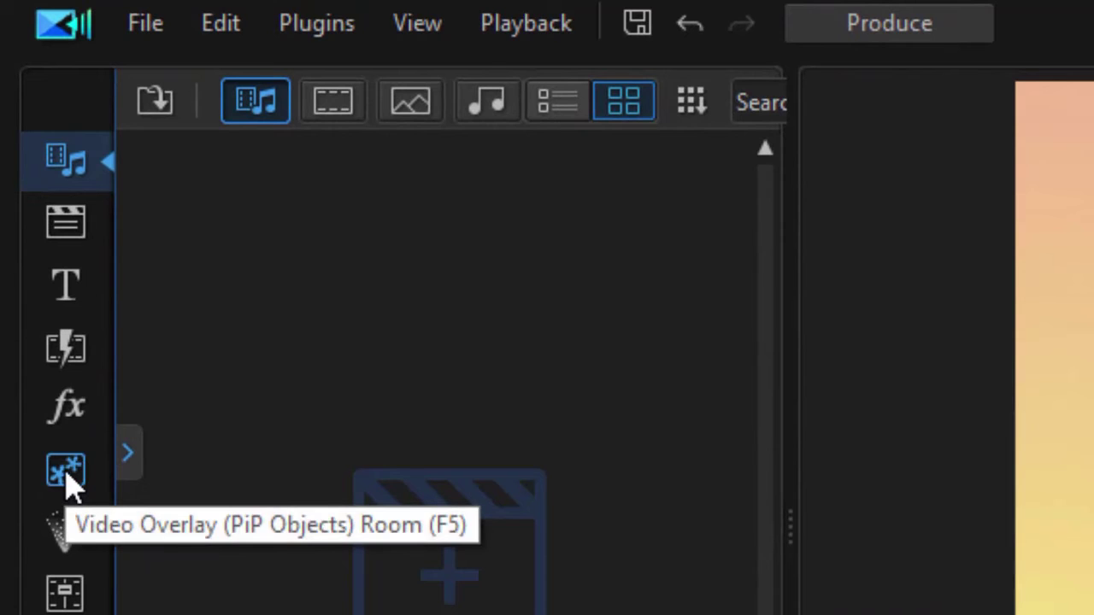
# Step: Show the Social Motion Graphics category of the video overlay (PiP object) library
pyautogui.click(67, 479)
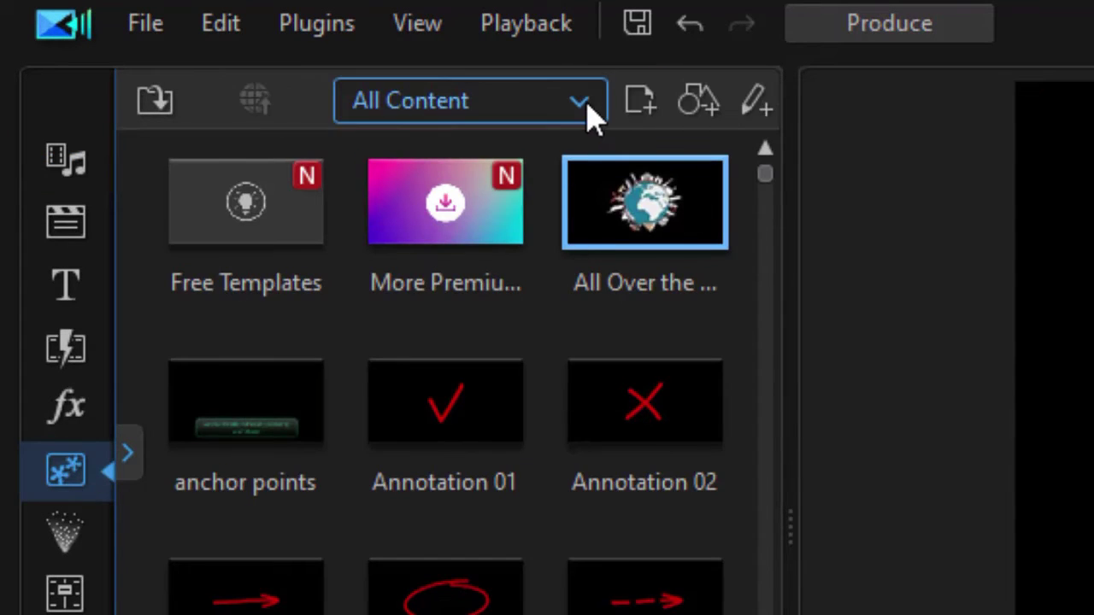
pyautogui.click(579, 106)
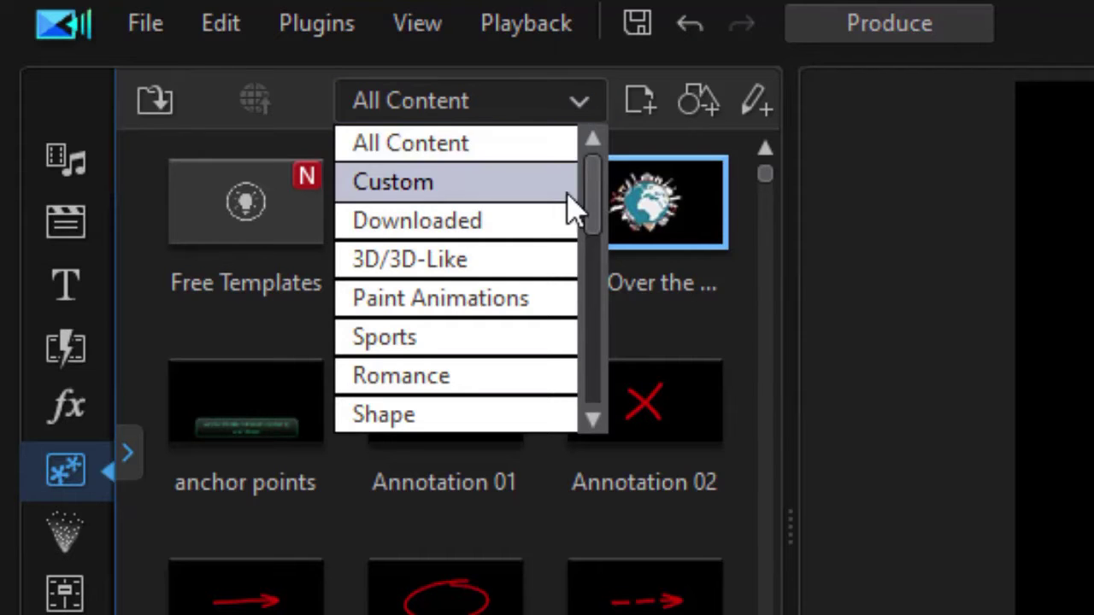
pyautogui.moveTo(596, 210); pyautogui.dragTo(633, 423)
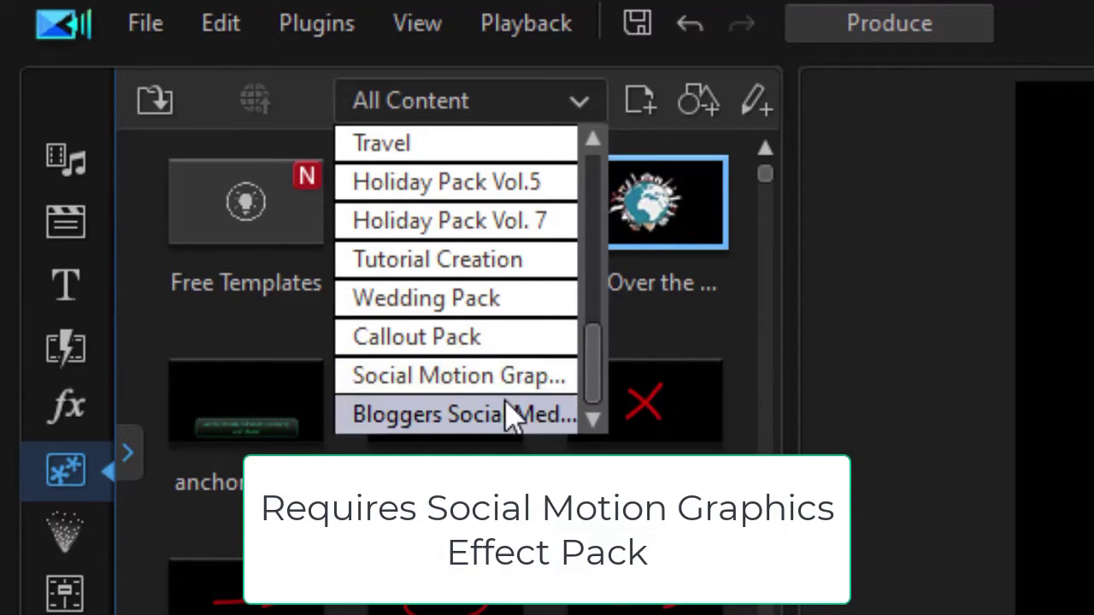
pyautogui.click(494, 381)
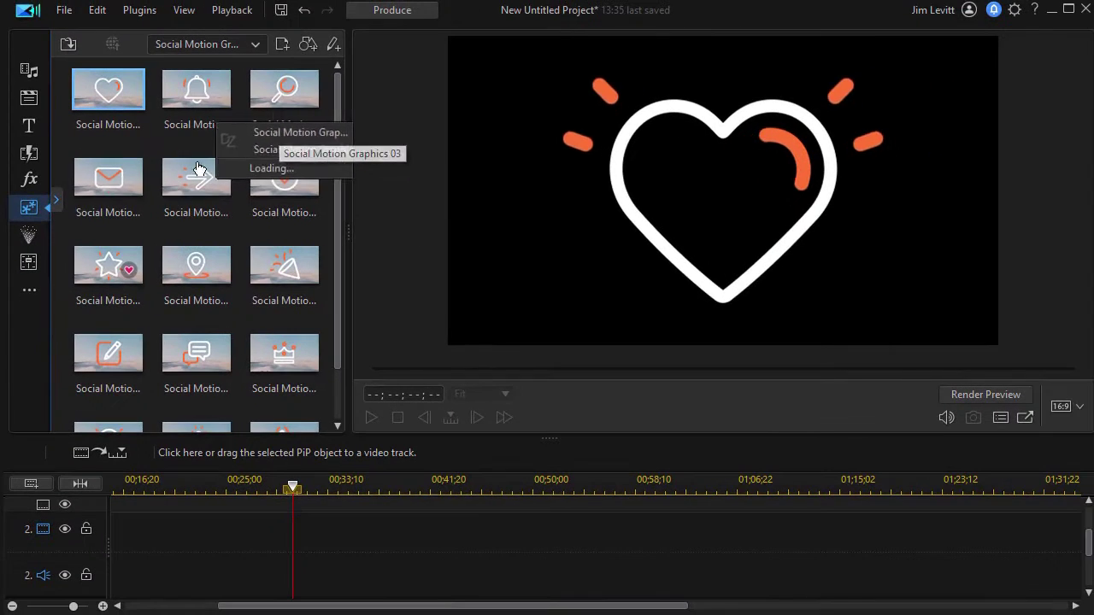
# Step: Place the envelope motion graphic on video track 2 at about 35 seconds and preview its animation
pyautogui.moveTo(129, 214); pyautogui.dragTo(255, 511)
pyautogui.moveTo(191, 386); pyautogui.dragTo(345, 540)
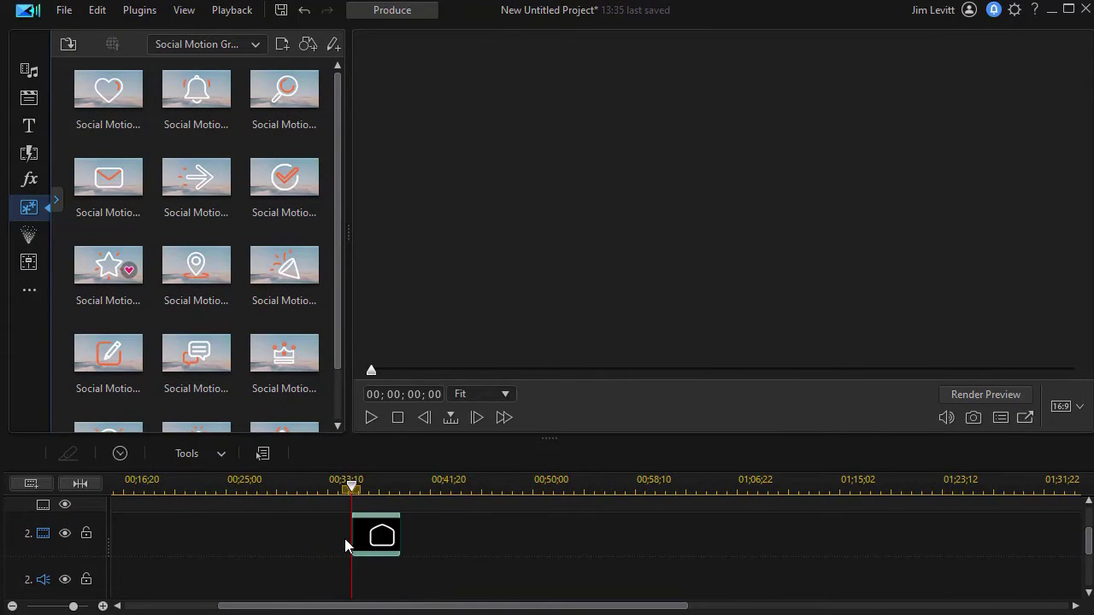
pyautogui.click(371, 417)
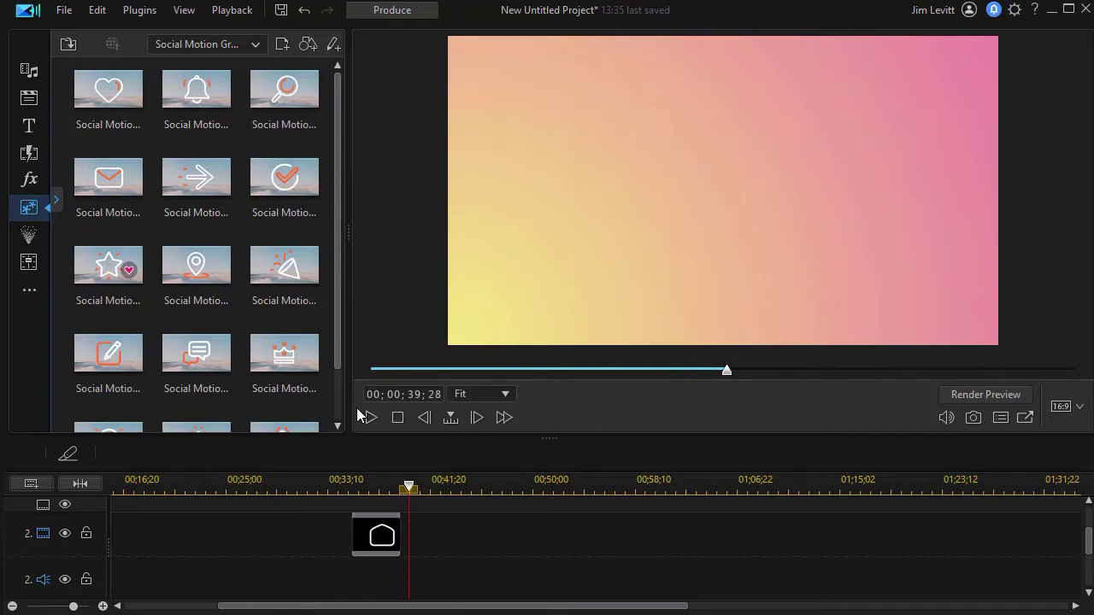
pyautogui.click(383, 482)
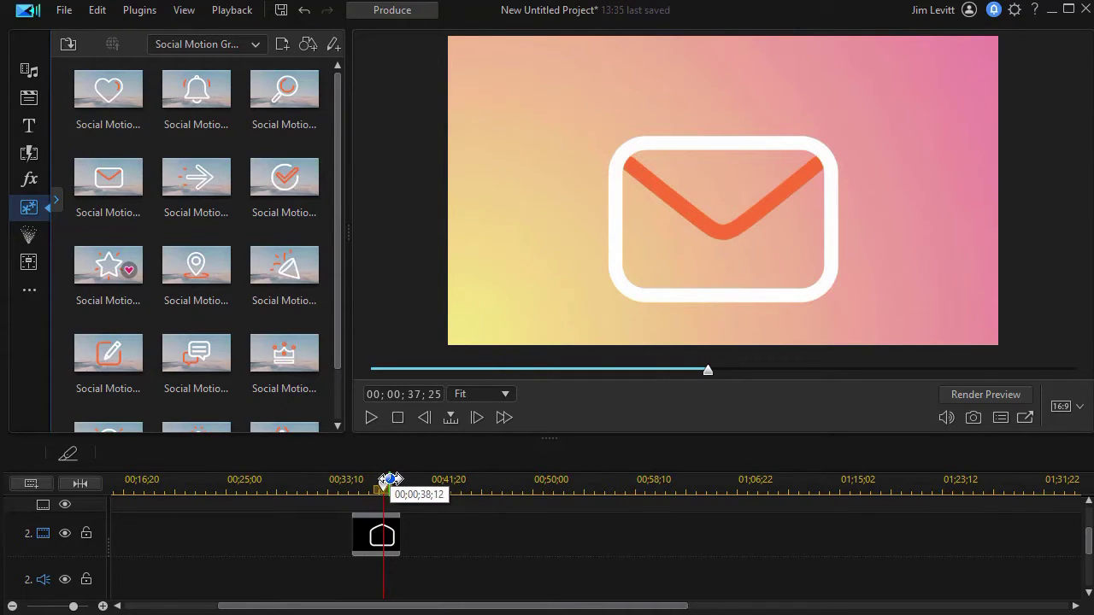
# Step: Open the envelope clip on track 2 in the PiP Designer and dismiss the limited-editing notice
pyautogui.click(366, 539)
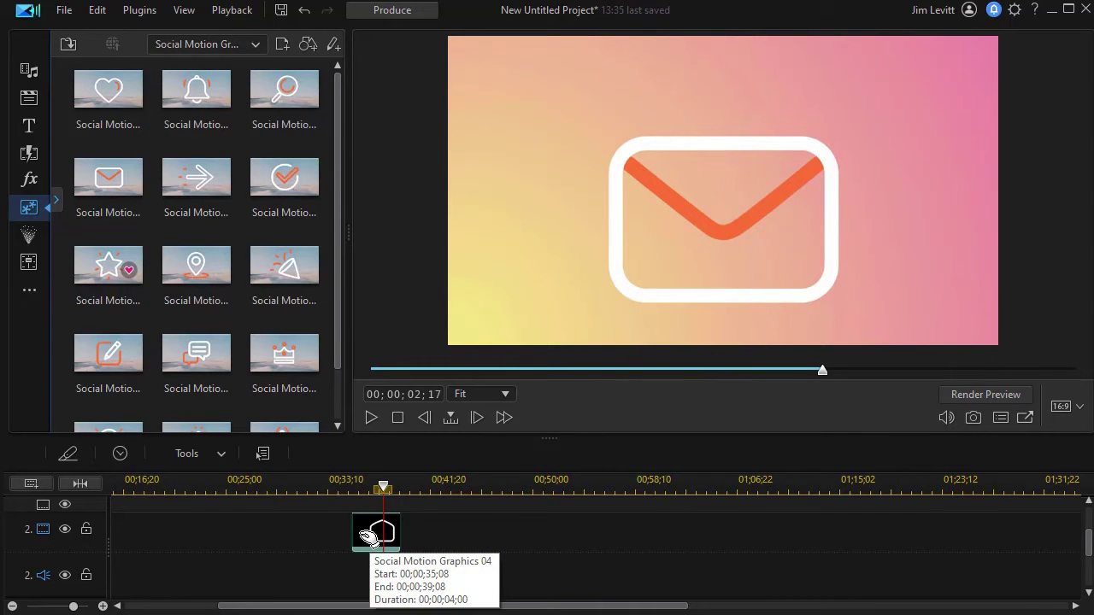
pyautogui.doubleClick(367, 537)
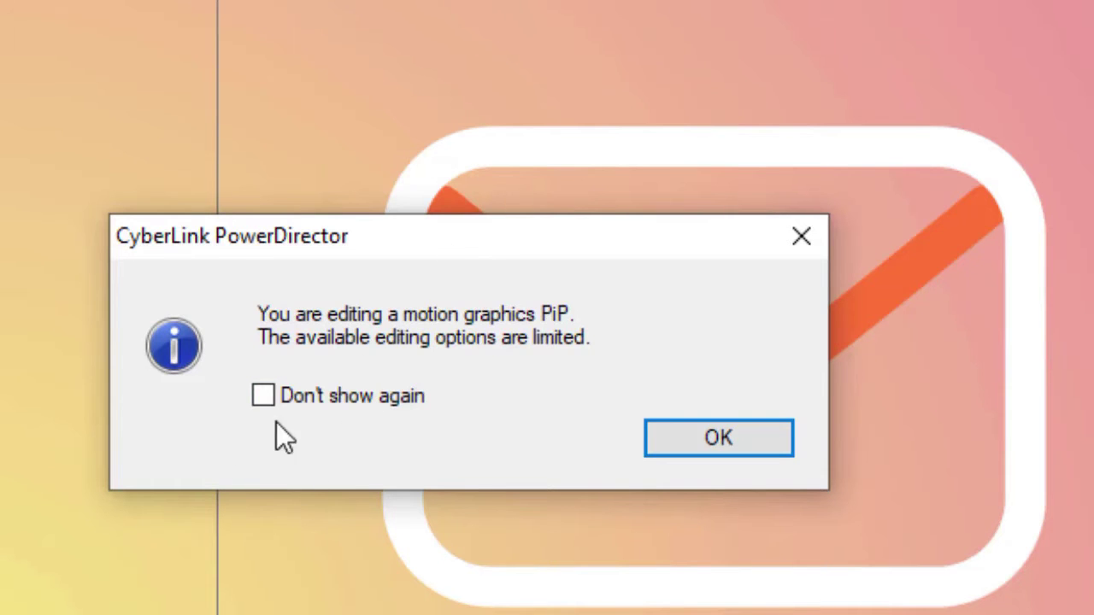
pyautogui.click(763, 445)
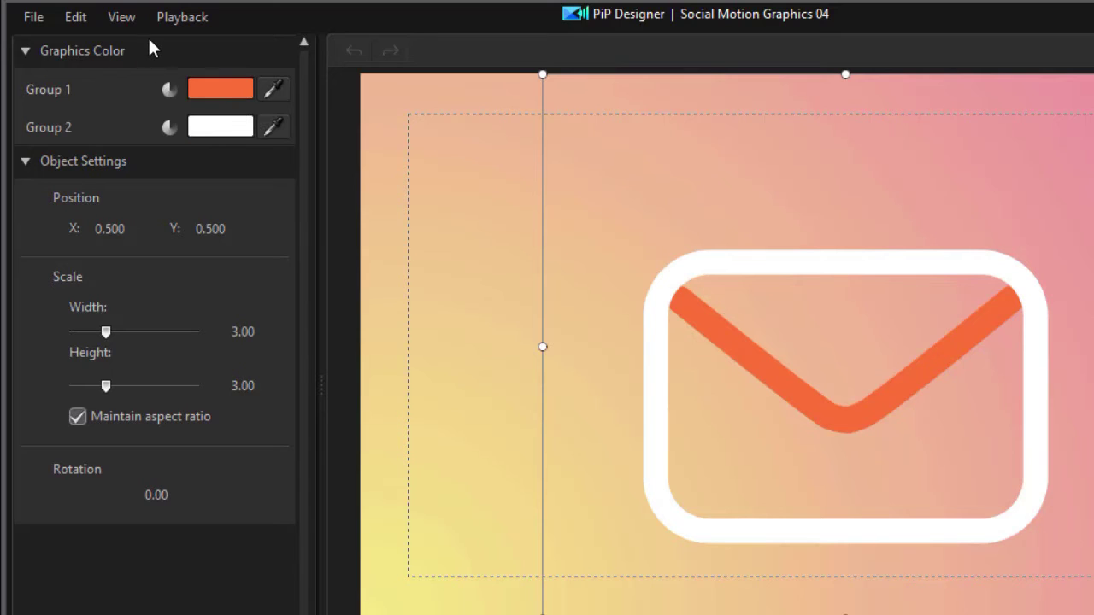
# Step: Set the envelope's Group 1 graphics color to dark blue (hex 004080)
pyautogui.click(222, 87)
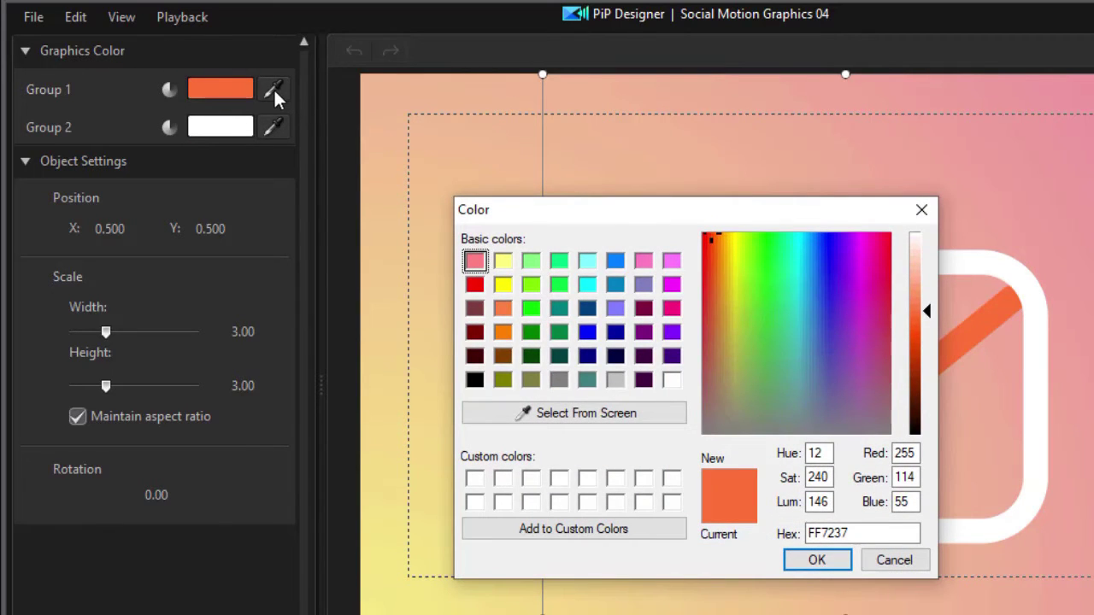
pyautogui.click(589, 308)
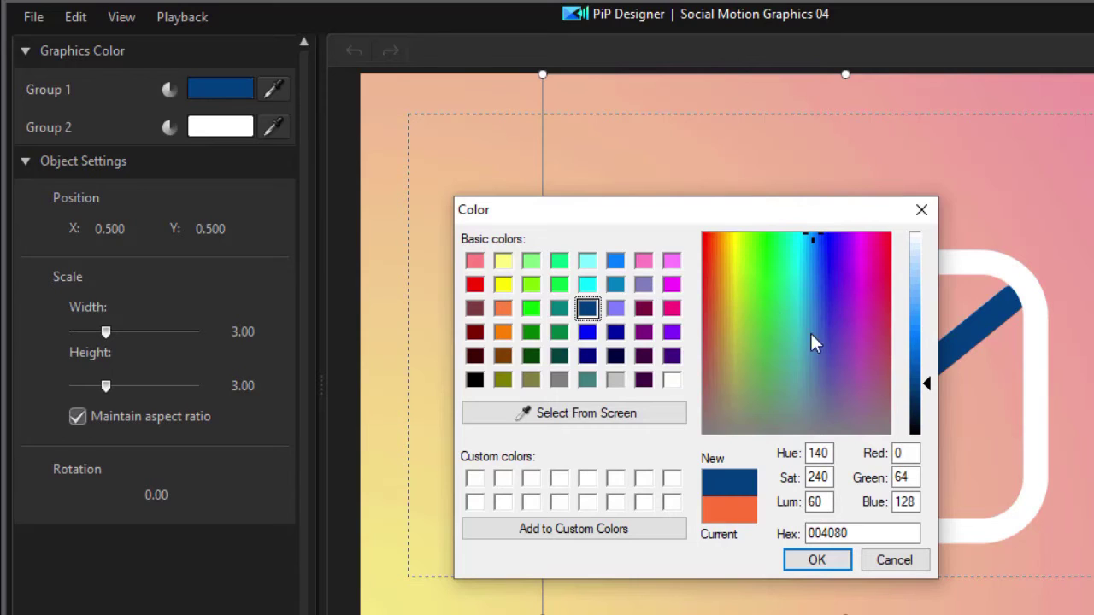
pyautogui.click(819, 564)
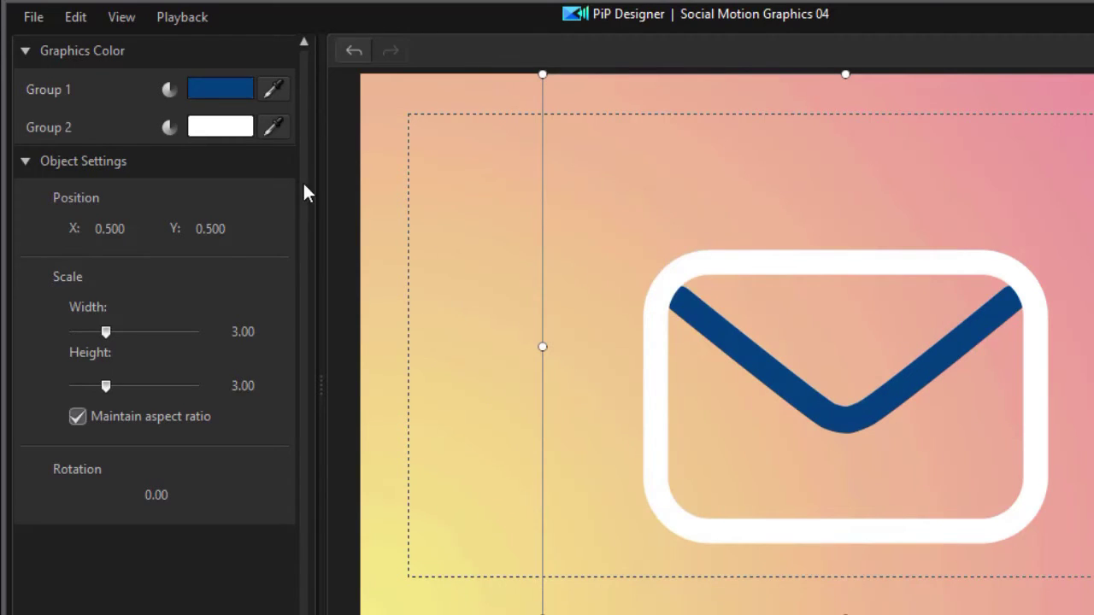
# Step: Set the Group 2 graphics color to pink EC8DA2, sampled from the pink side of the background
pyautogui.click(231, 126)
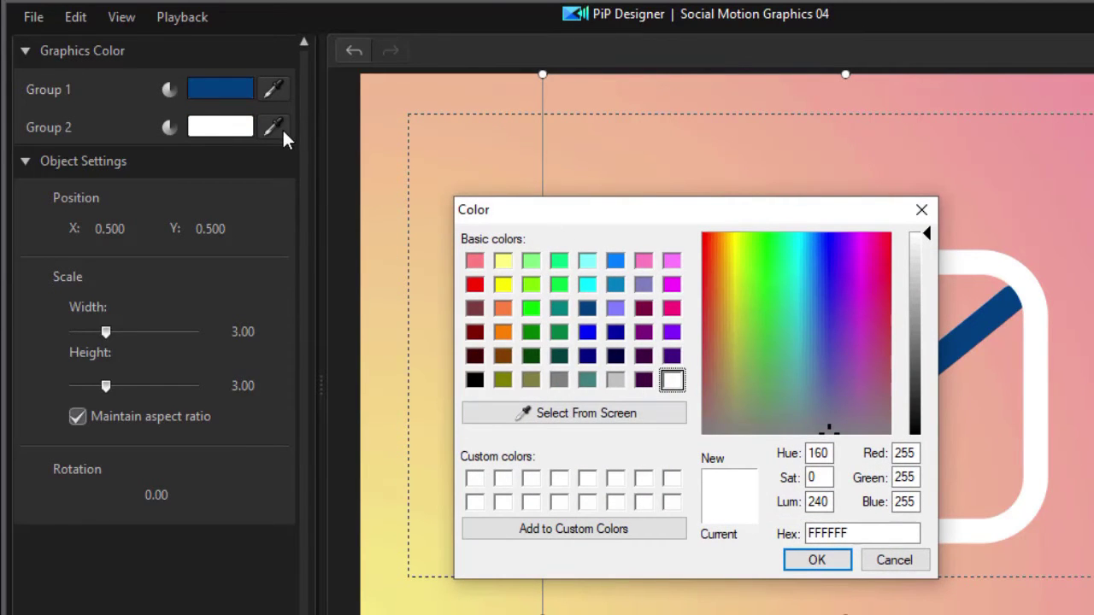
pyautogui.click(581, 410)
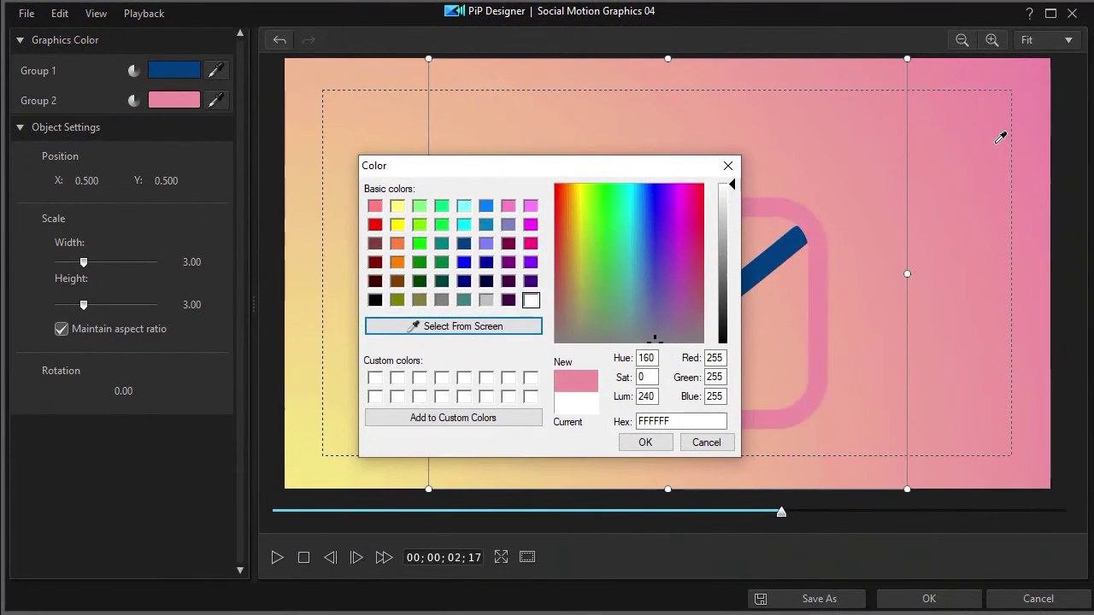
pyautogui.click(999, 138)
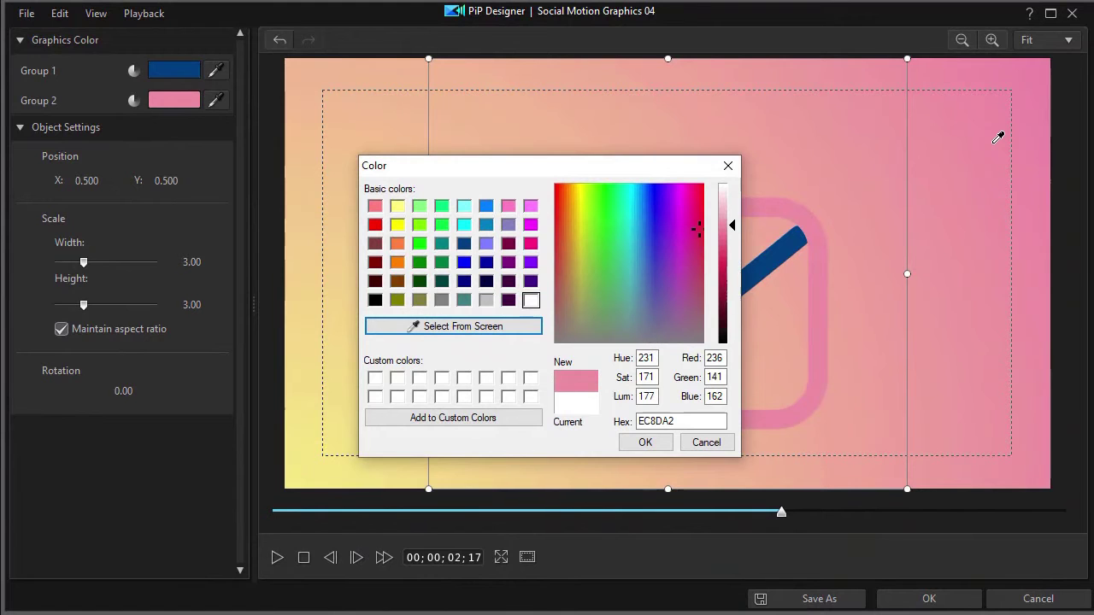
pyautogui.click(645, 443)
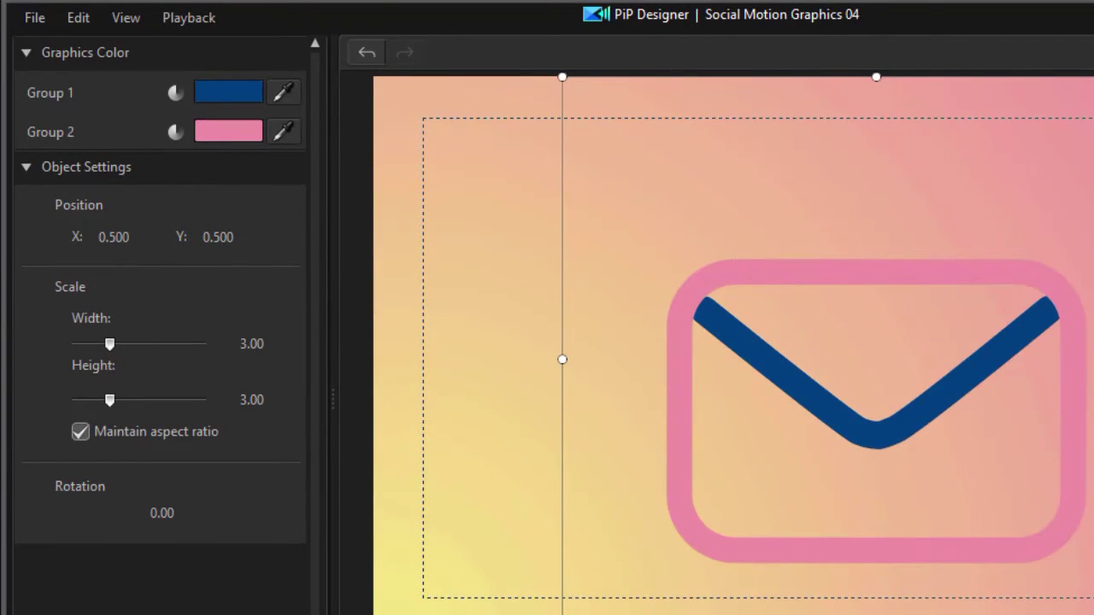
# Step: Move the envelope to about X 0.254, Y 0.573 and scale it down proportionally to about 1.08
pyautogui.moveTo(935, 370); pyautogui.dragTo(687, 413)
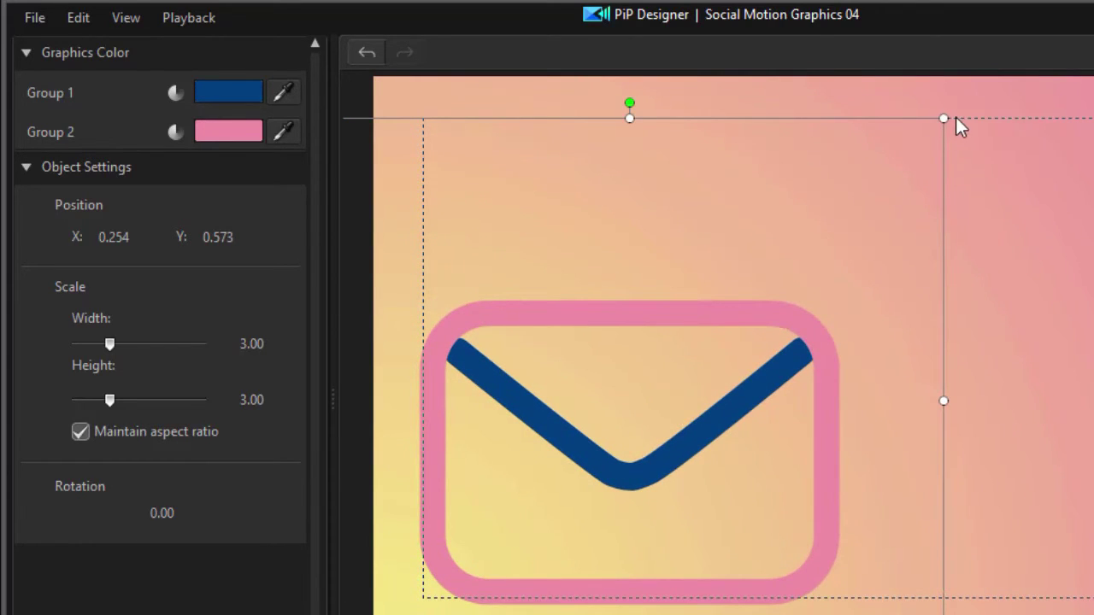
pyautogui.moveTo(943, 118); pyautogui.dragTo(757, 307)
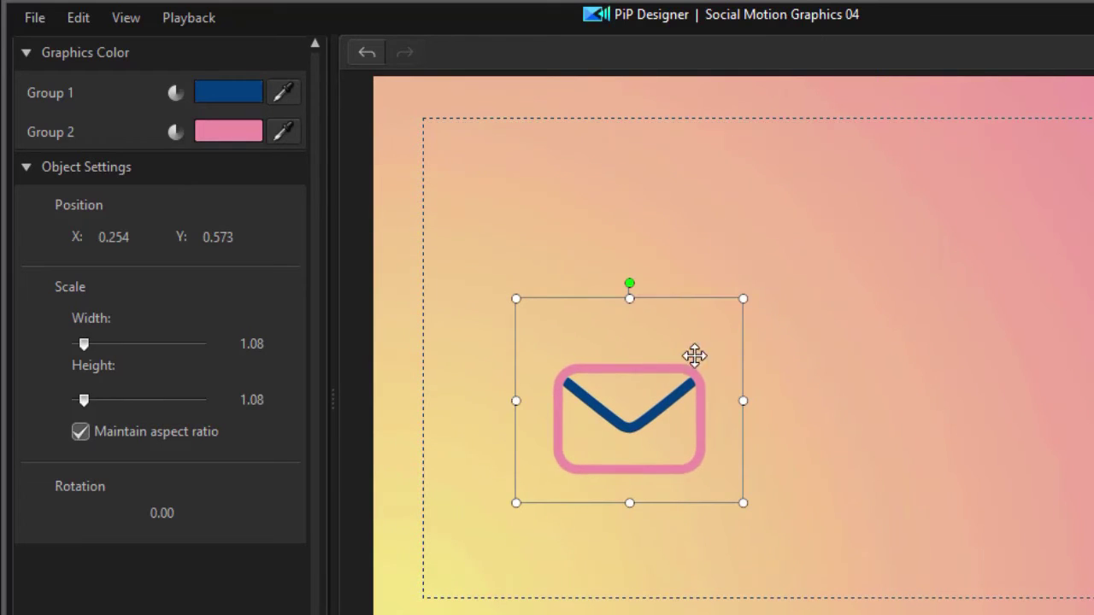
# Step: Widen the envelope to a width scale of about 1.23 and rotate it clockwise by about 26.57 degrees
pyautogui.click(80, 432)
pyautogui.moveTo(740, 401); pyautogui.dragTo(766, 408)
pyautogui.moveTo(766, 408); pyautogui.dragTo(758, 408)
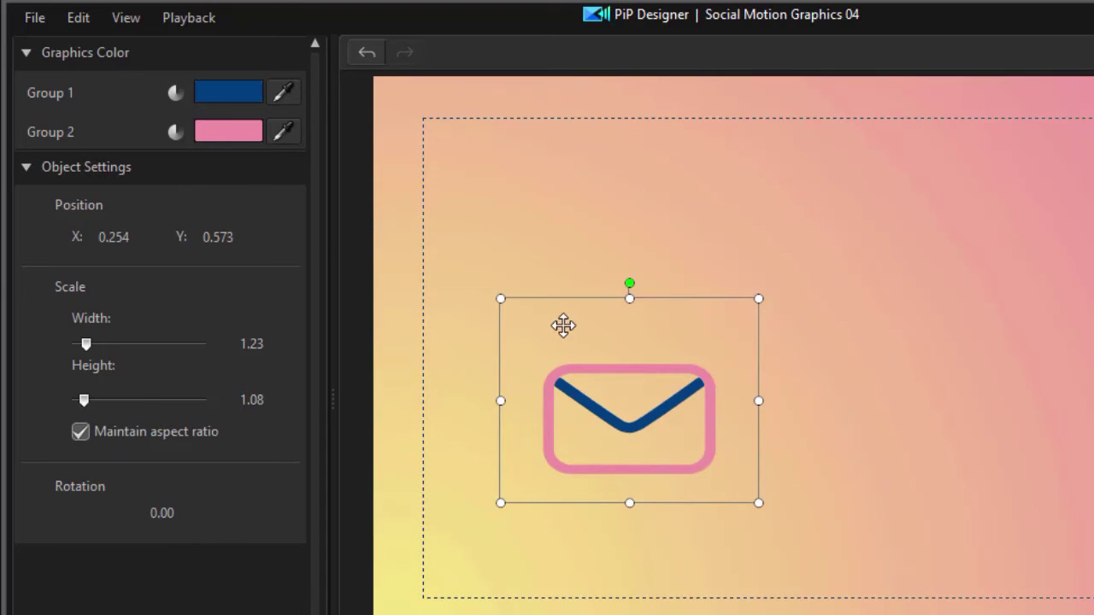
pyautogui.moveTo(630, 283); pyautogui.dragTo(683, 311)
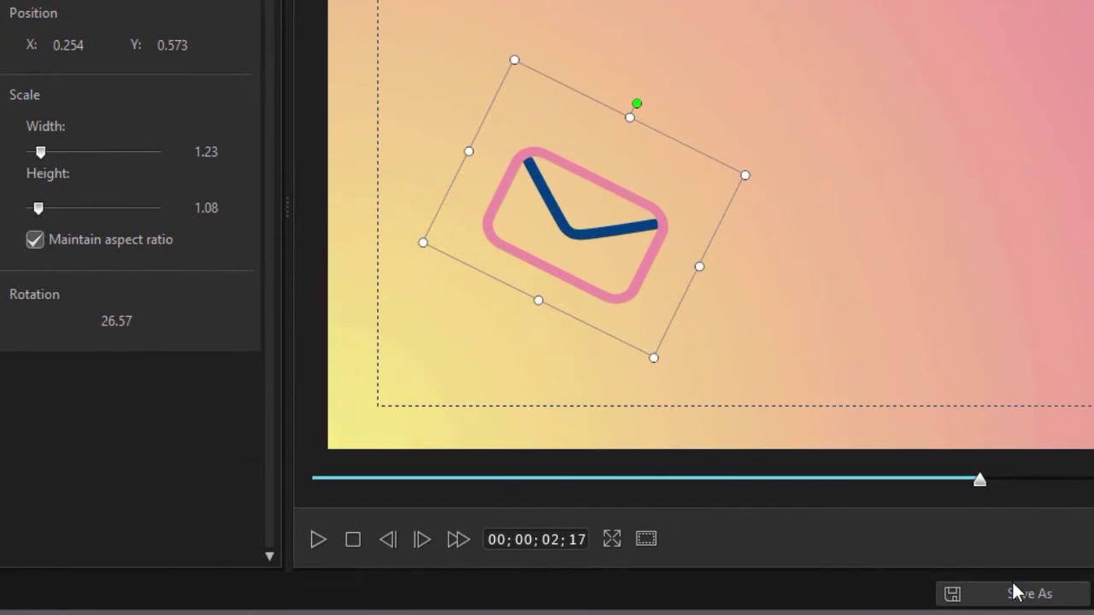
# Step: Save the customized envelope graphic as a custom template named test3
pyautogui.click(1030, 598)
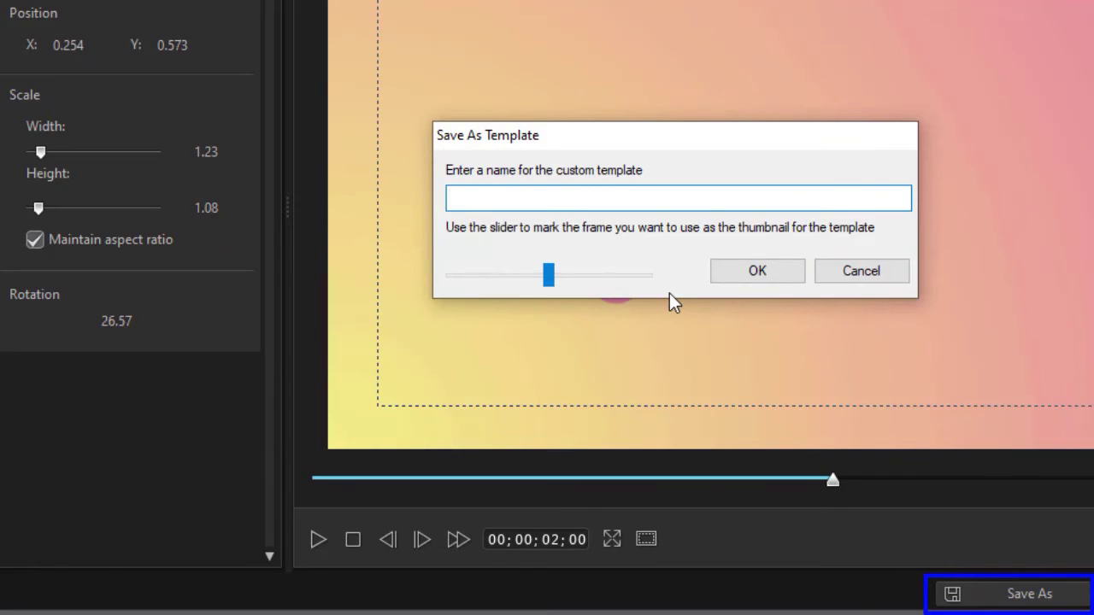
pyautogui.write('test3')
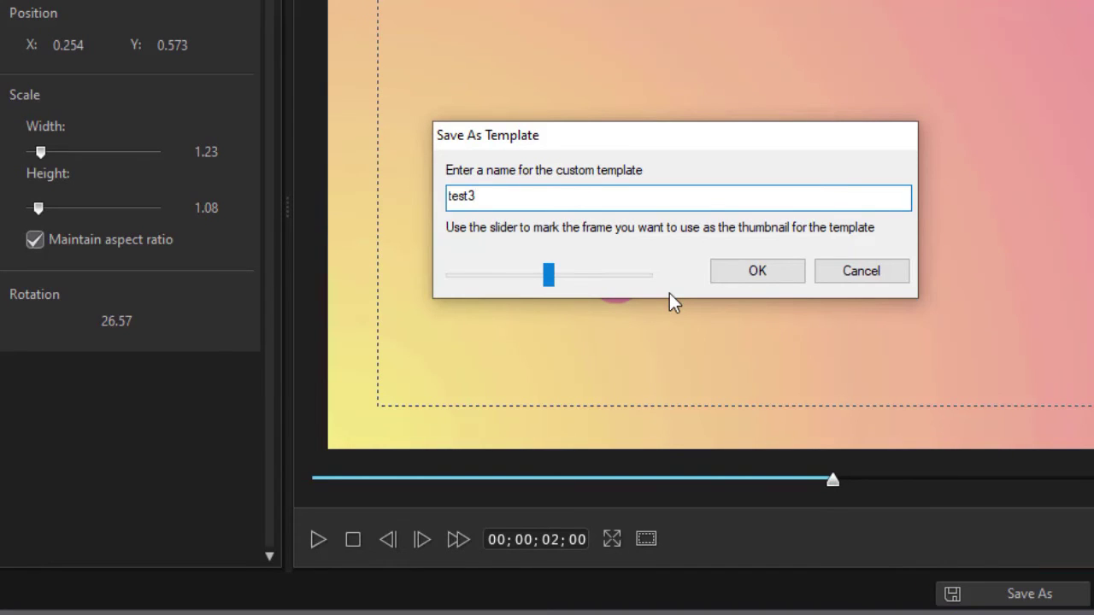
pyautogui.press('Return')
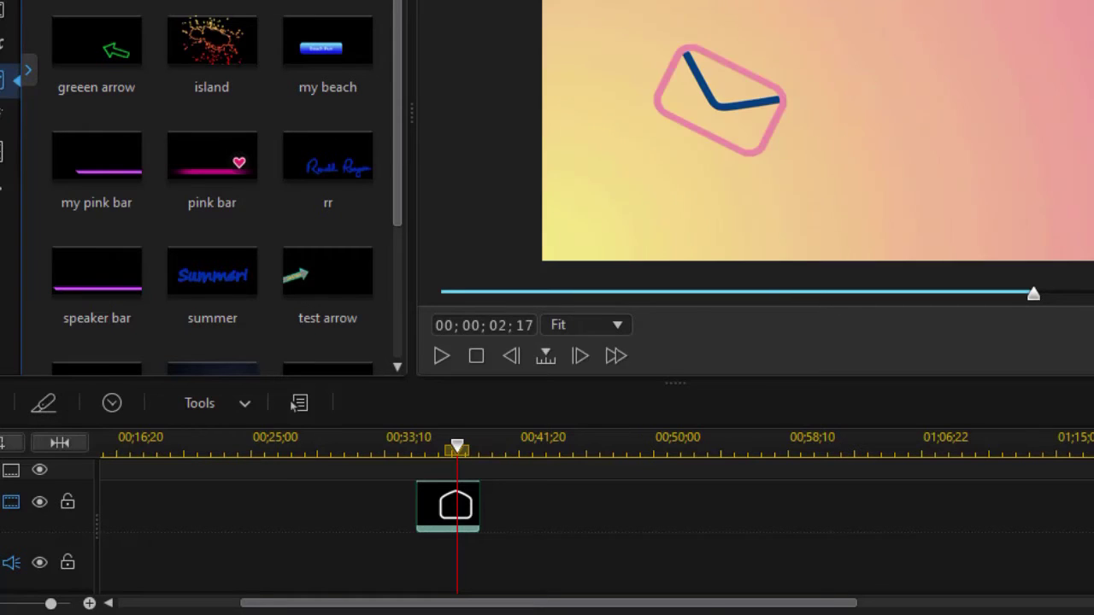
# Step: Play the timeline from about 34 seconds, just before the envelope clip, to preview the edited animation
pyautogui.moveTo(455, 447); pyautogui.dragTo(397, 448)
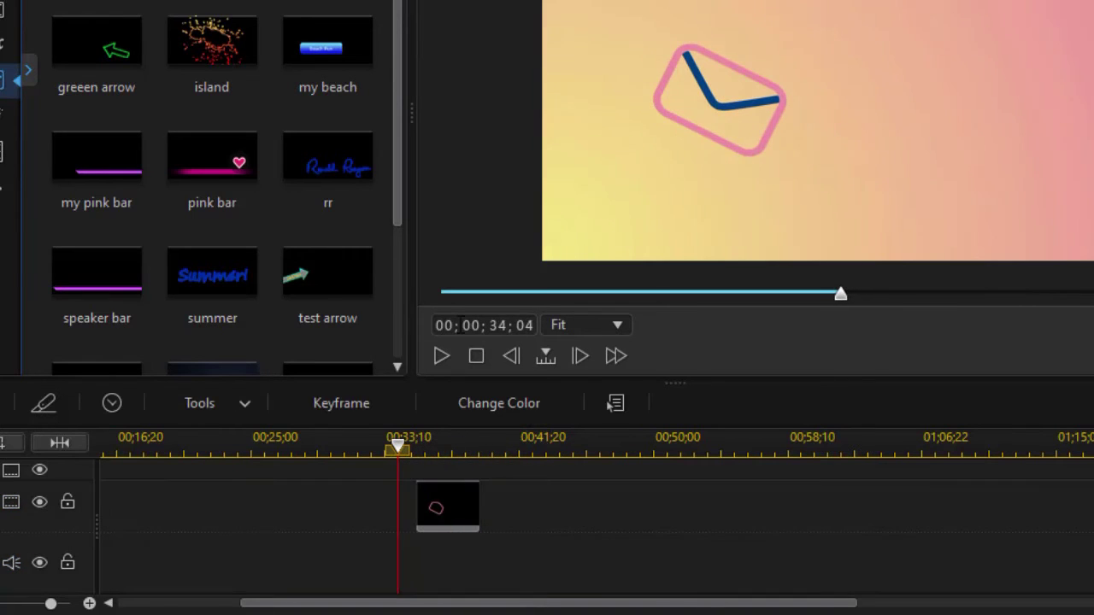
pyautogui.click(448, 352)
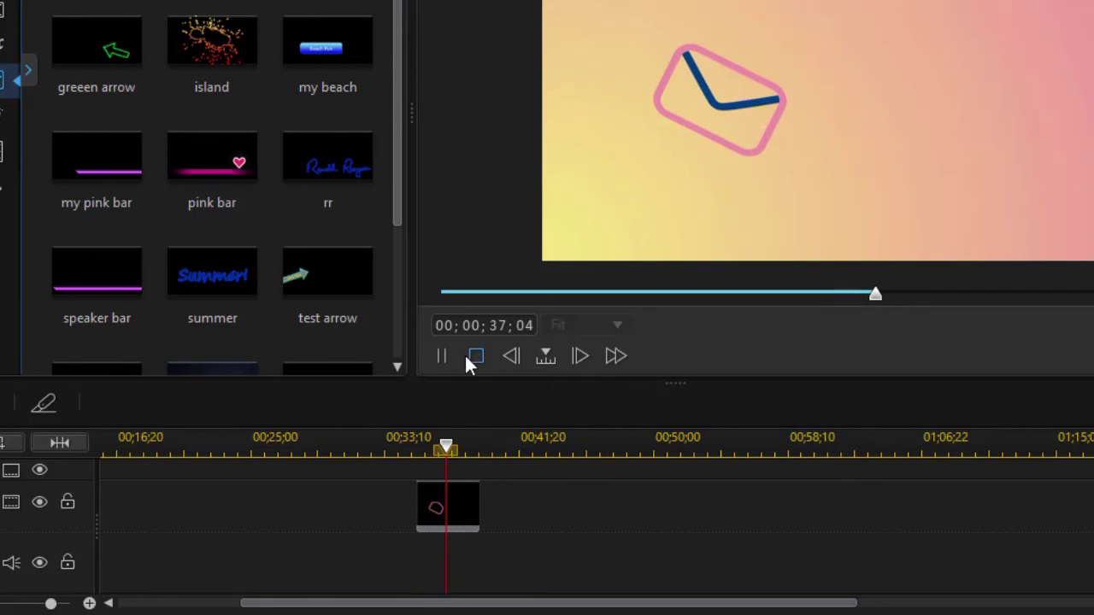
pyautogui.click(443, 358)
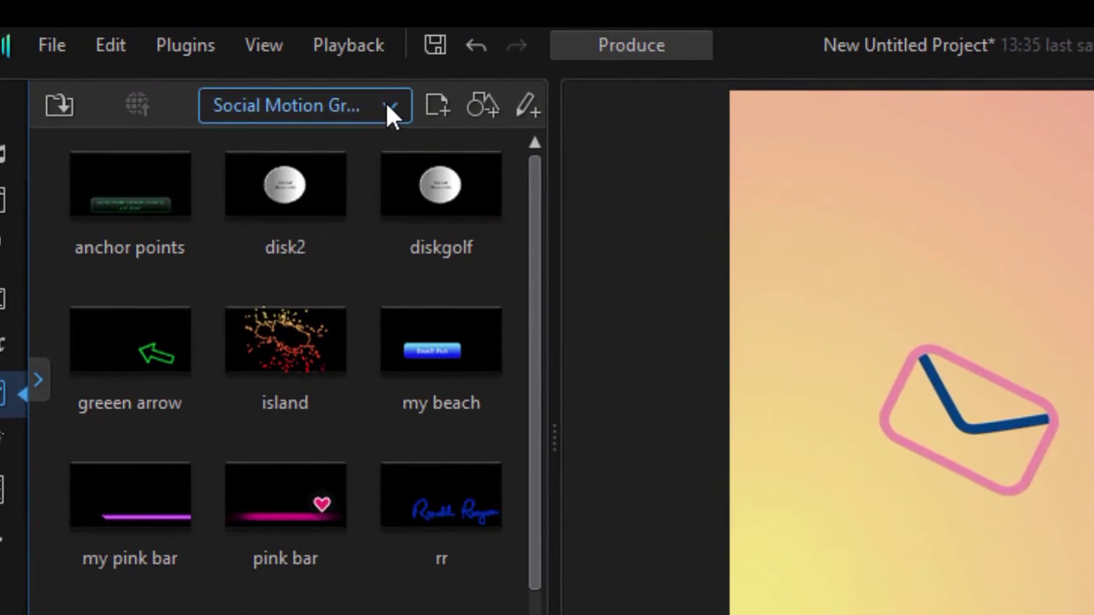
# Step: Filter the overlay library to Custom and preview the saved test3 and test2 templates
pyautogui.click(387, 104)
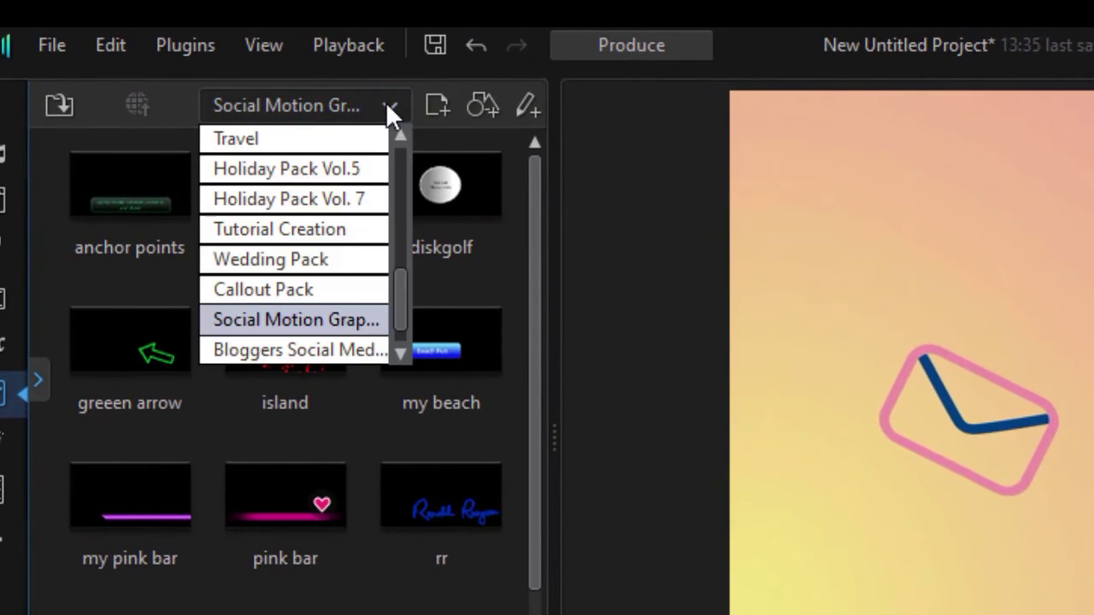
pyautogui.moveTo(399, 294); pyautogui.dragTo(405, 253)
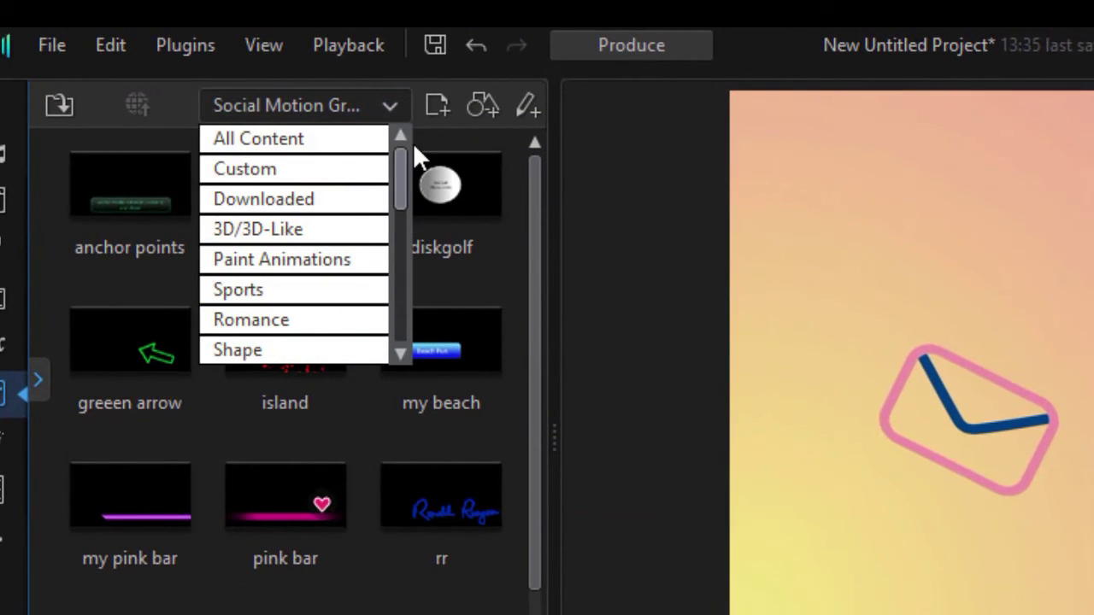
pyautogui.click(256, 168)
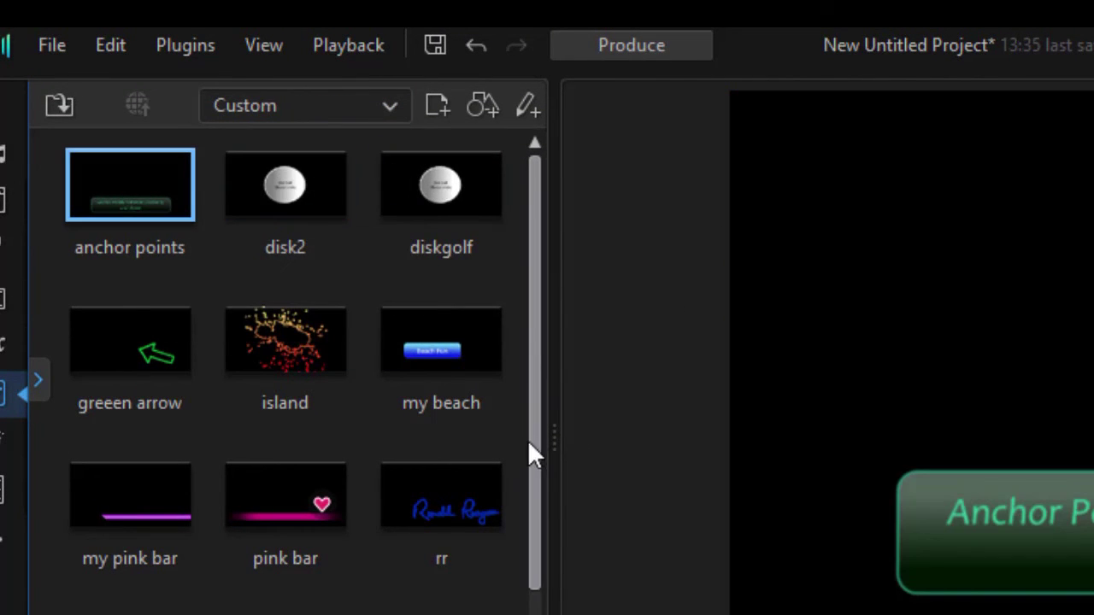
pyautogui.scroll(-3, 530, 452)
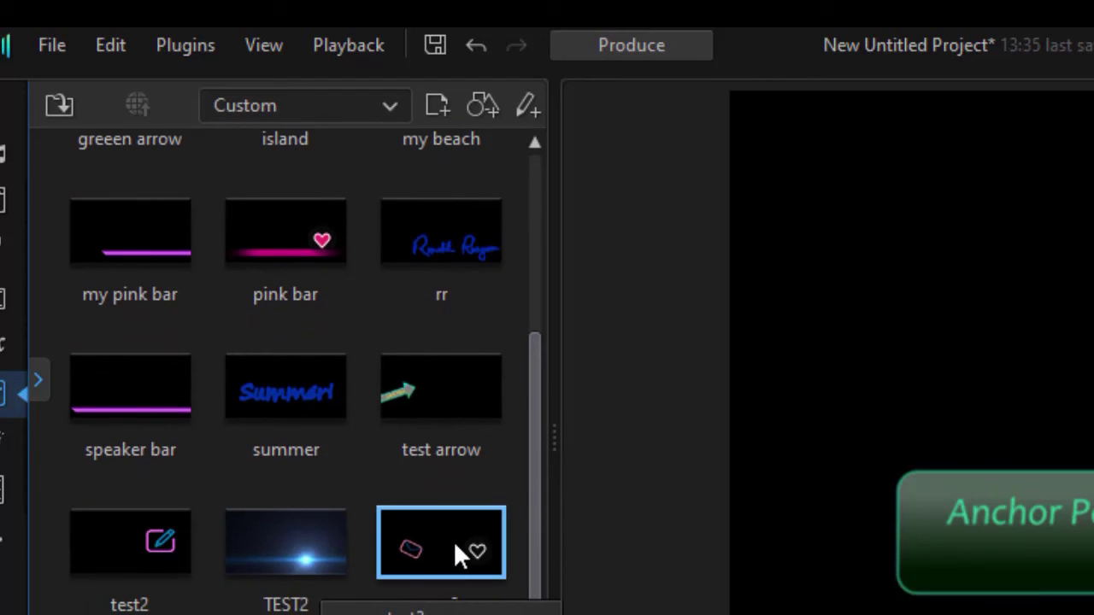
pyautogui.click(454, 548)
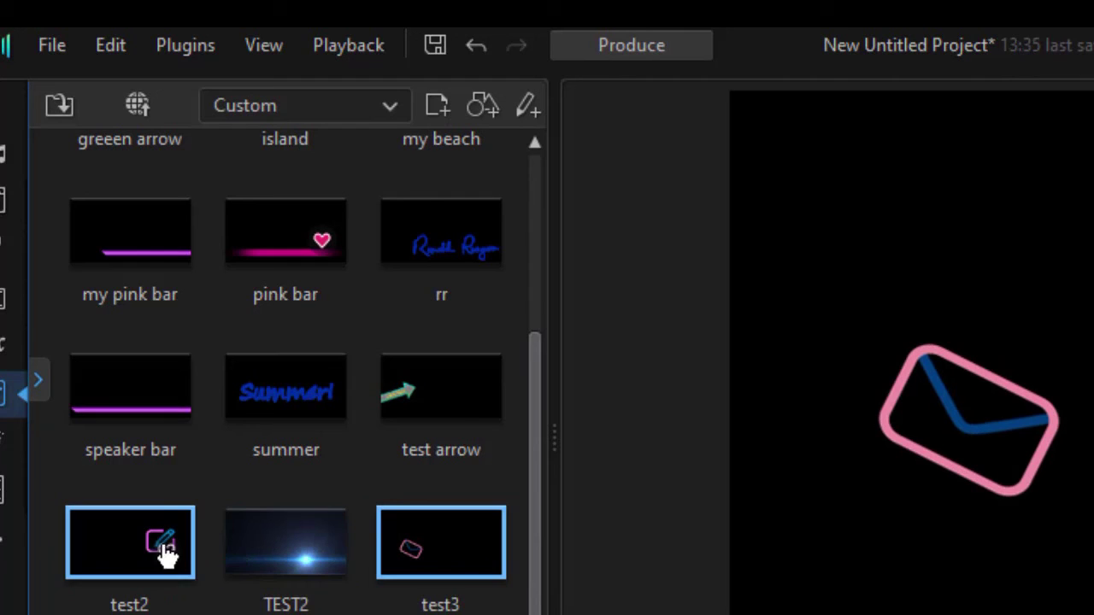
pyautogui.click(133, 554)
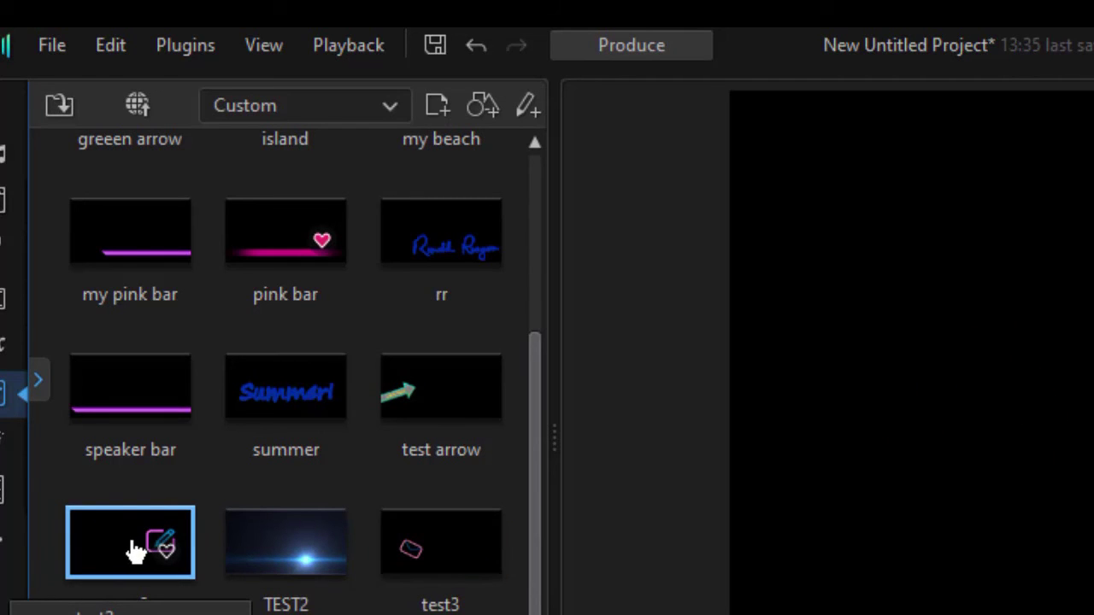